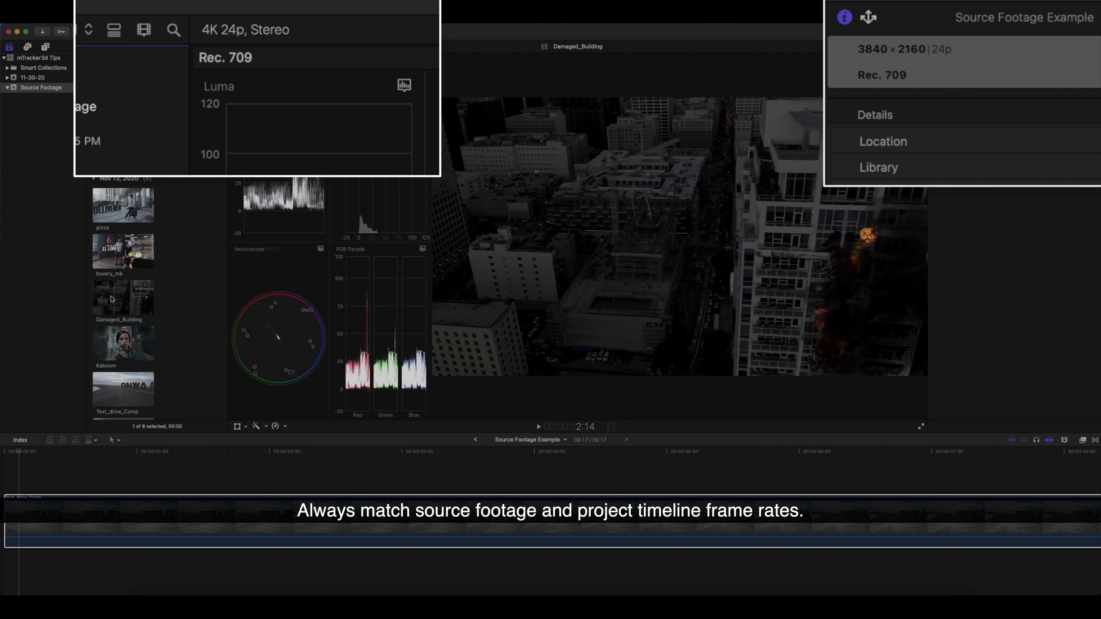
- Apply Automatic Speed to MVI_1113, conforming it to Slow (40%)
scroll(99, 300, "down", 1)
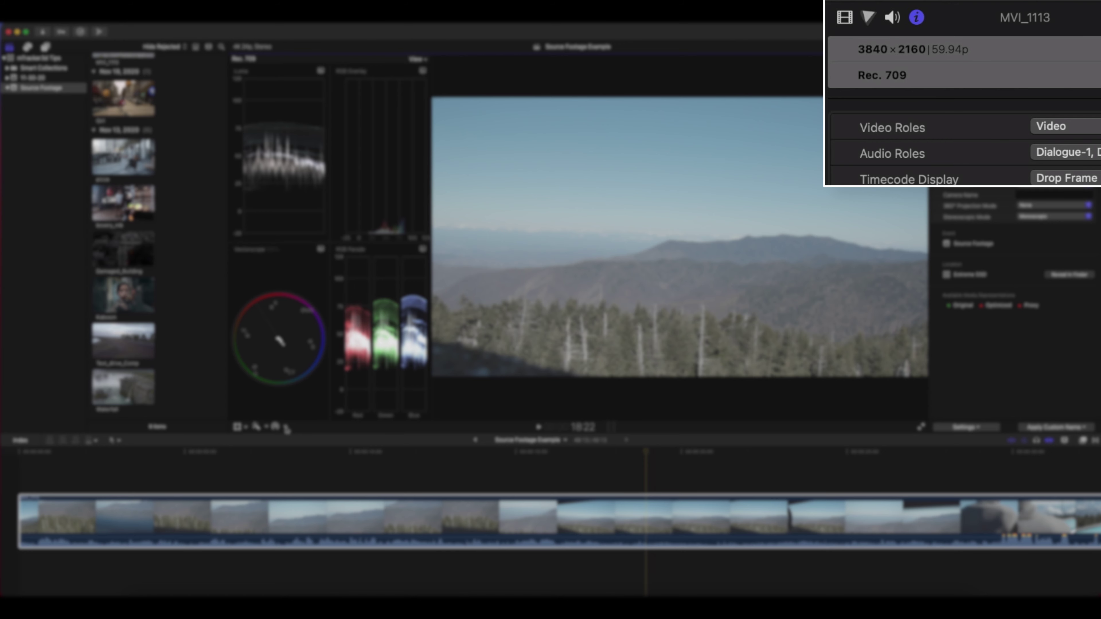
left_click(286, 428)
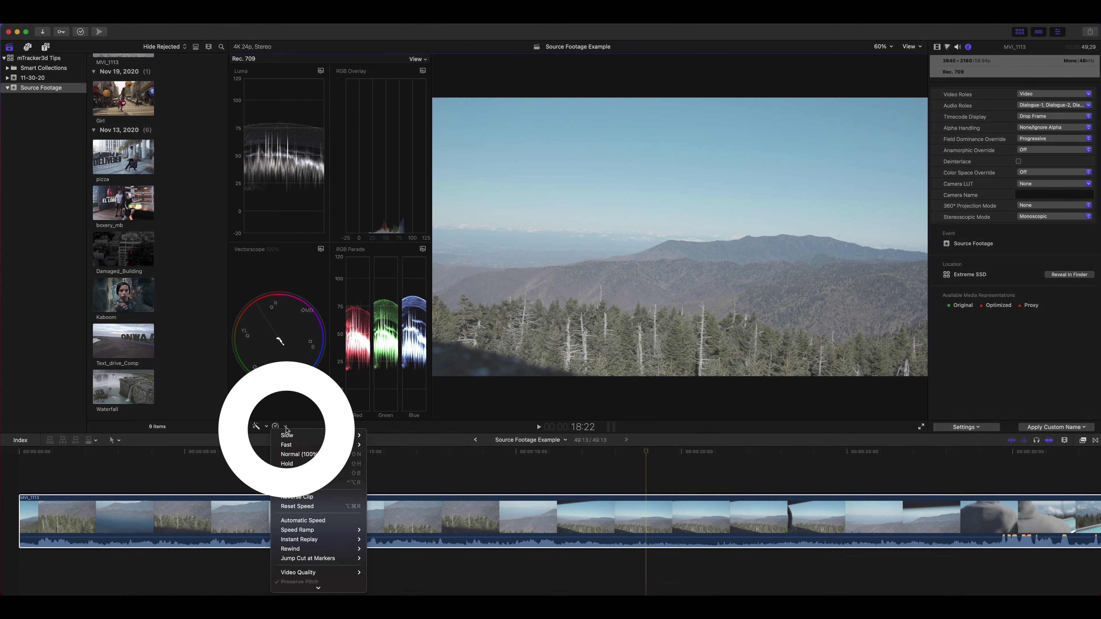
left_click(302, 520)
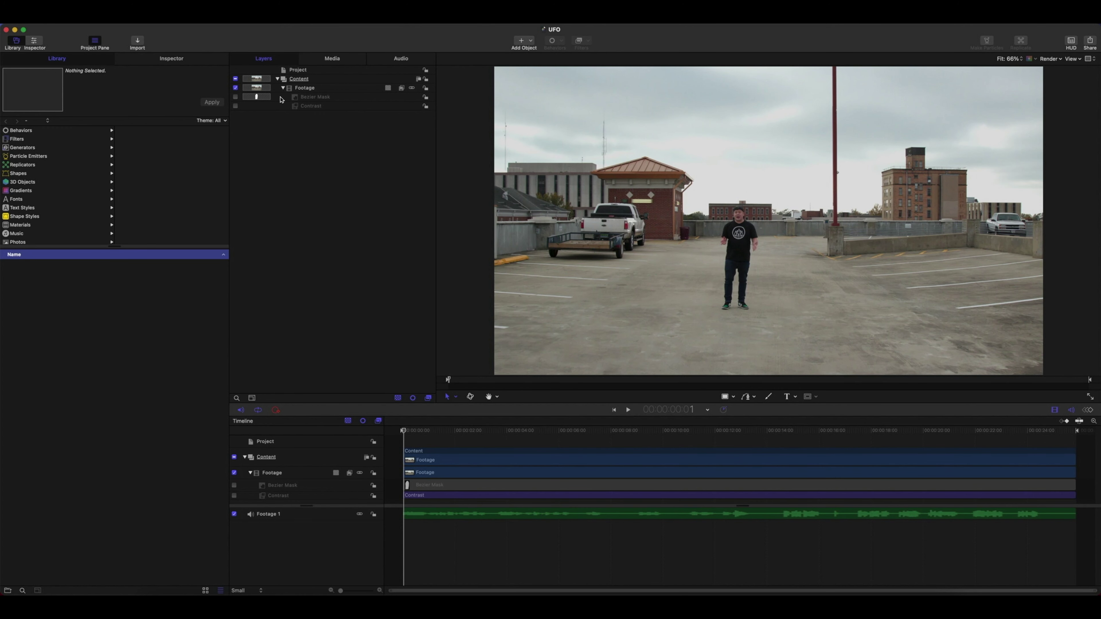
- Enable the Bezier Mask layer and scrub forward and back to check the black shape over the person
left_click(235, 97)
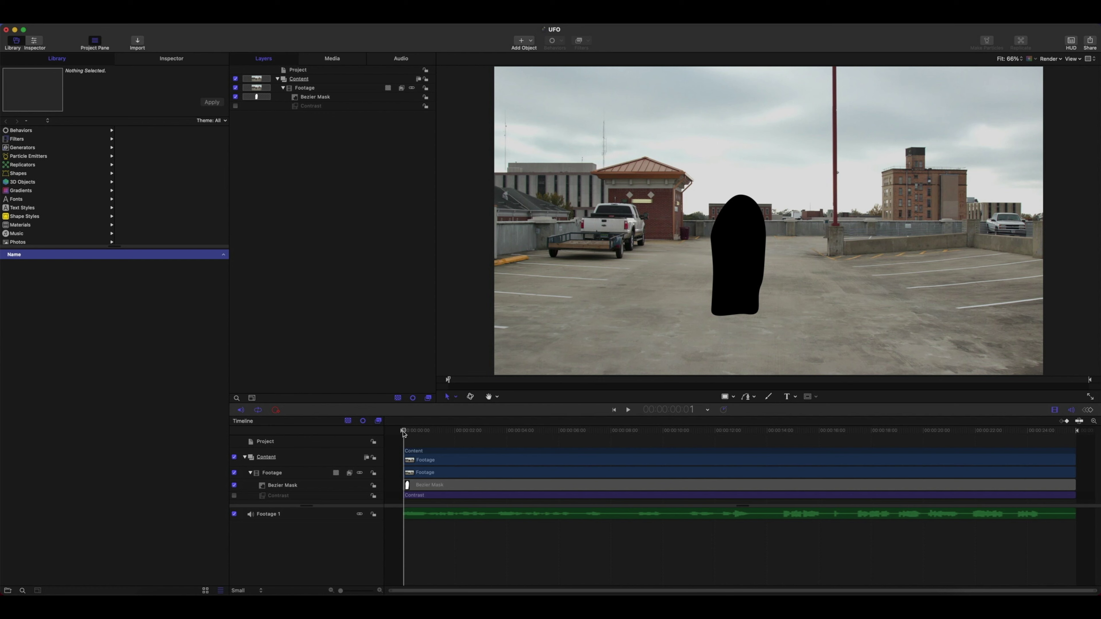
left_click_drag(403, 432, 864, 451)
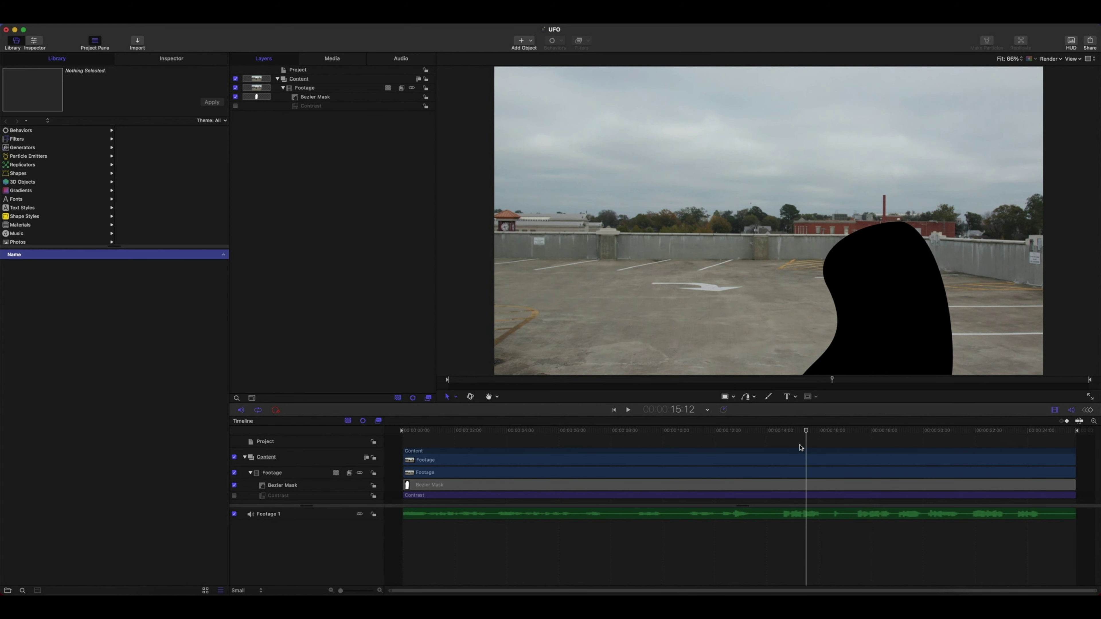
left_click_drag(800, 448, 498, 449)
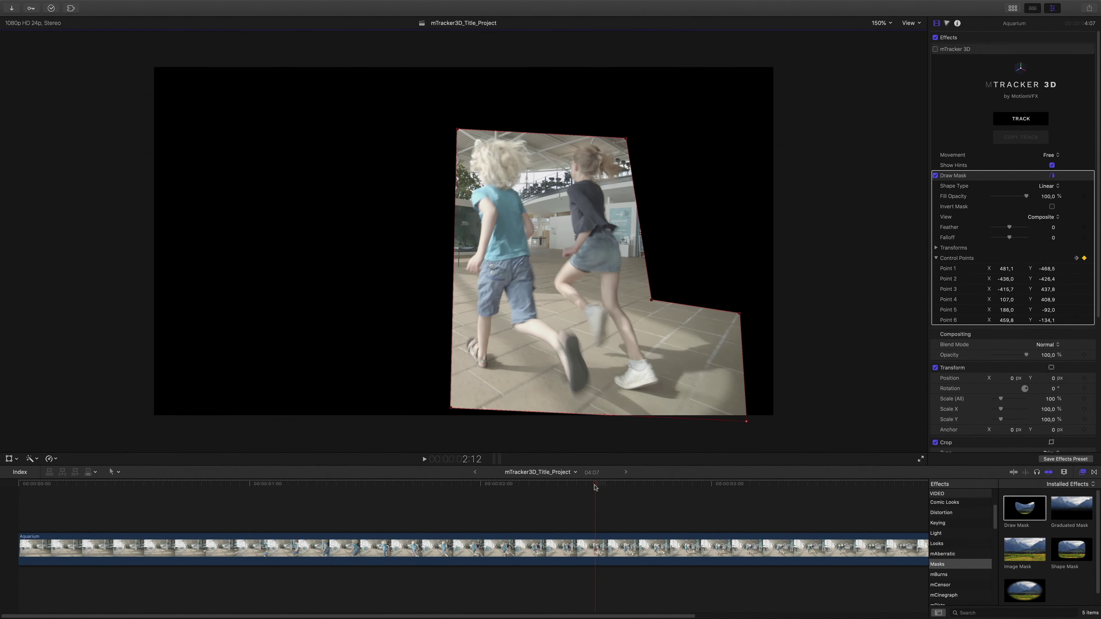
- Reshape the Draw Mask's corner points on several earlier frames, then play back the masked clip
left_click_drag(658, 131, 645, 137)
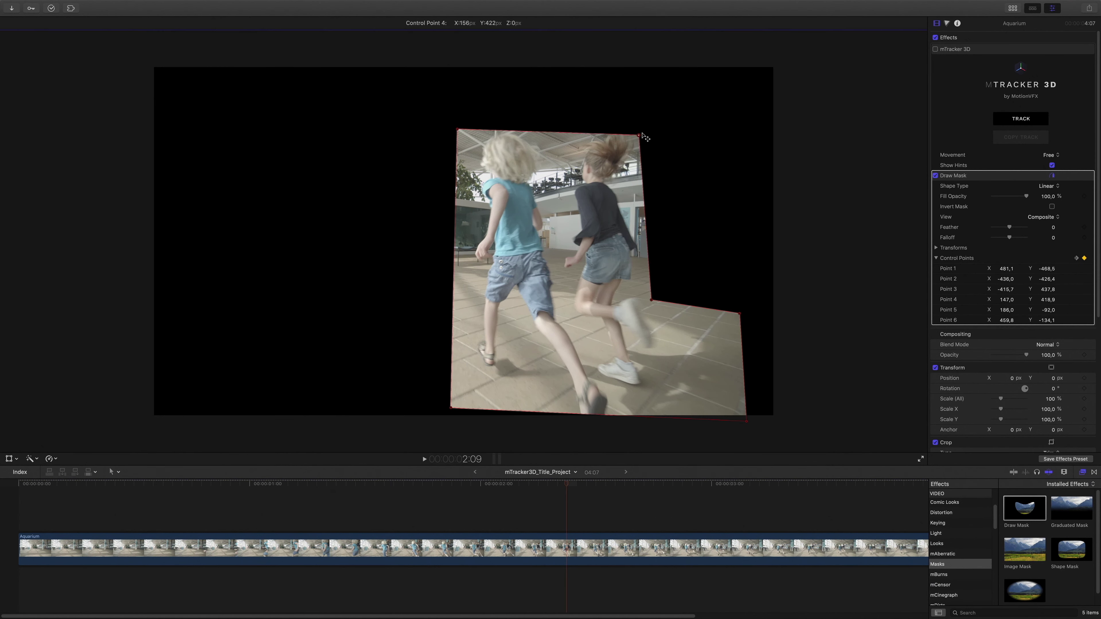
key("Left")
key("Left")
key("Left")
key("Left")
key("Left")
key("Left")
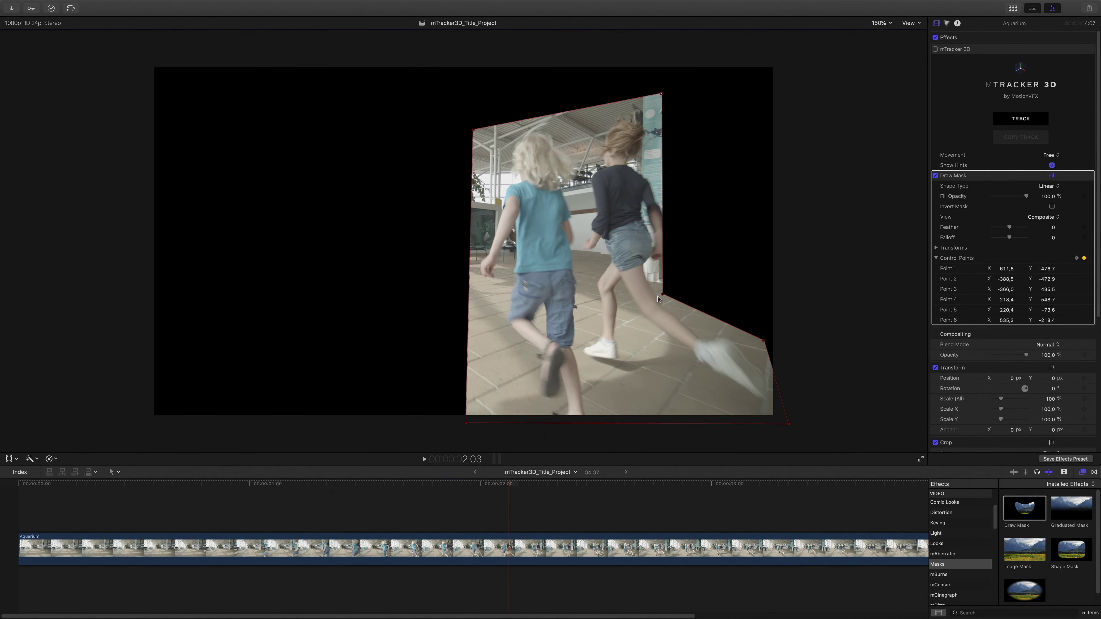
key("Left")
key("Left")
key("Left")
left_click_drag(658, 298, 767, 268)
key("Left")
key("Left")
key("Left")
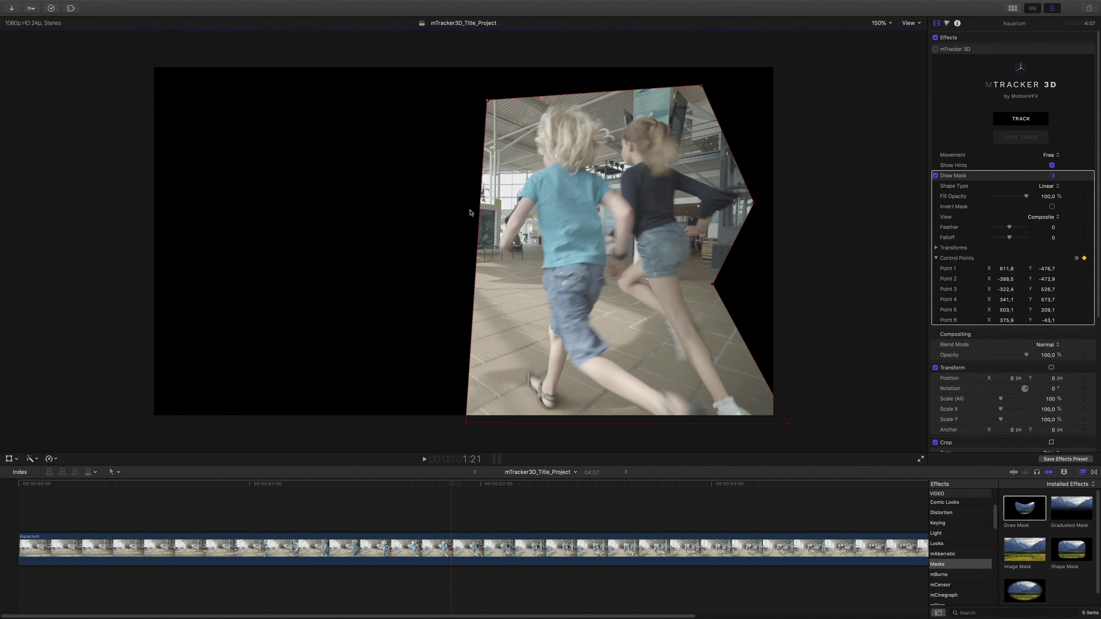
key("Left")
key("Left")
key("Left")
key("Left")
key("Left")
key("Left")
key("Left")
key("Left")
key("Left")
key("Left")
key("Left")
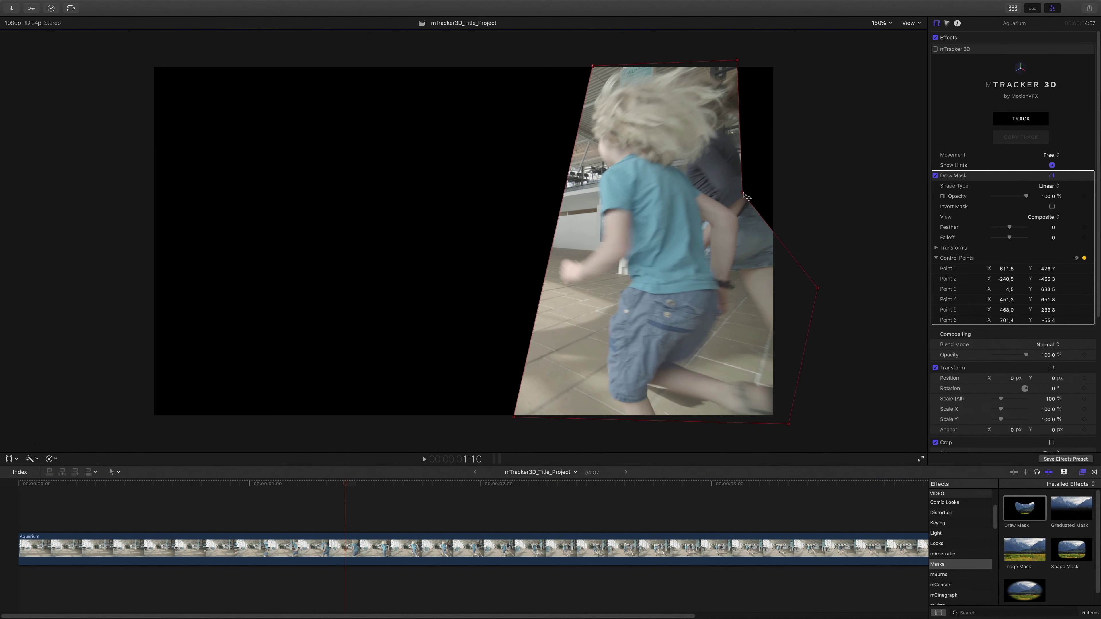
key("Left")
key("Left")
key("Left")
key("Left")
key("Left")
key("Left")
key("Left")
key("Left")
key("Left")
key("Left")
key("Left")
key("Left")
key("Left")
key("Left")
key("Left")
key("Left")
key("Left")
key("Left")
key("Left")
key("Left")
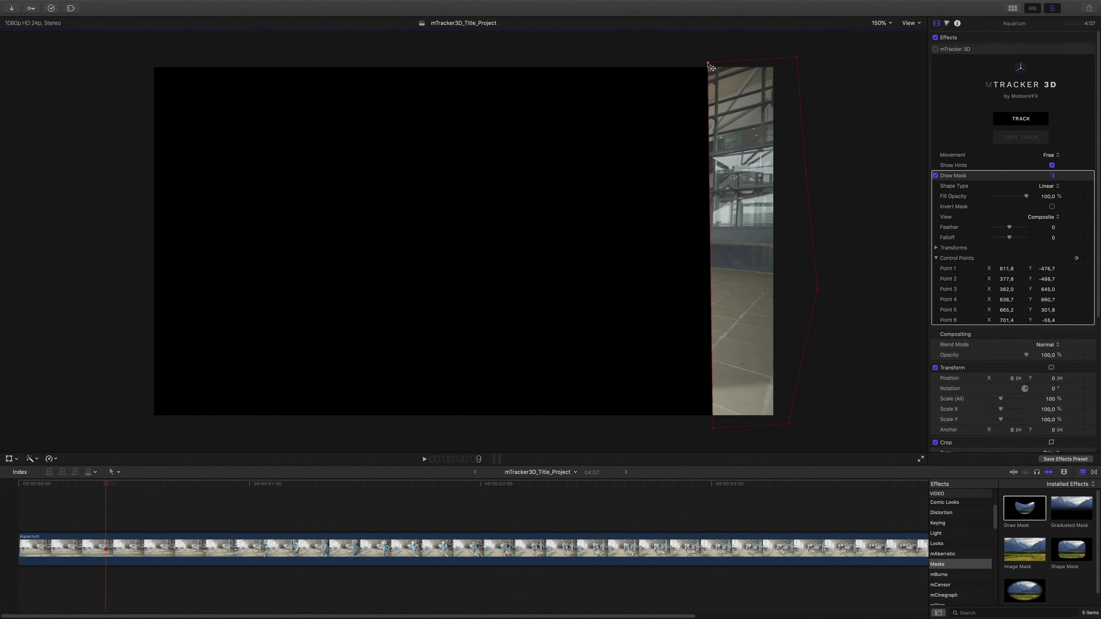
key("Right")
key("Right")
key("Right")
key("Right")
key("Right")
key("Right")
key("Right")
key("Right")
key("Right")
key("Right")
key("Right")
key("Right")
key("Right")
key("Right")
key("Right")
key("Right")
key("Right")
key("Right")
key("Right")
key("Right")
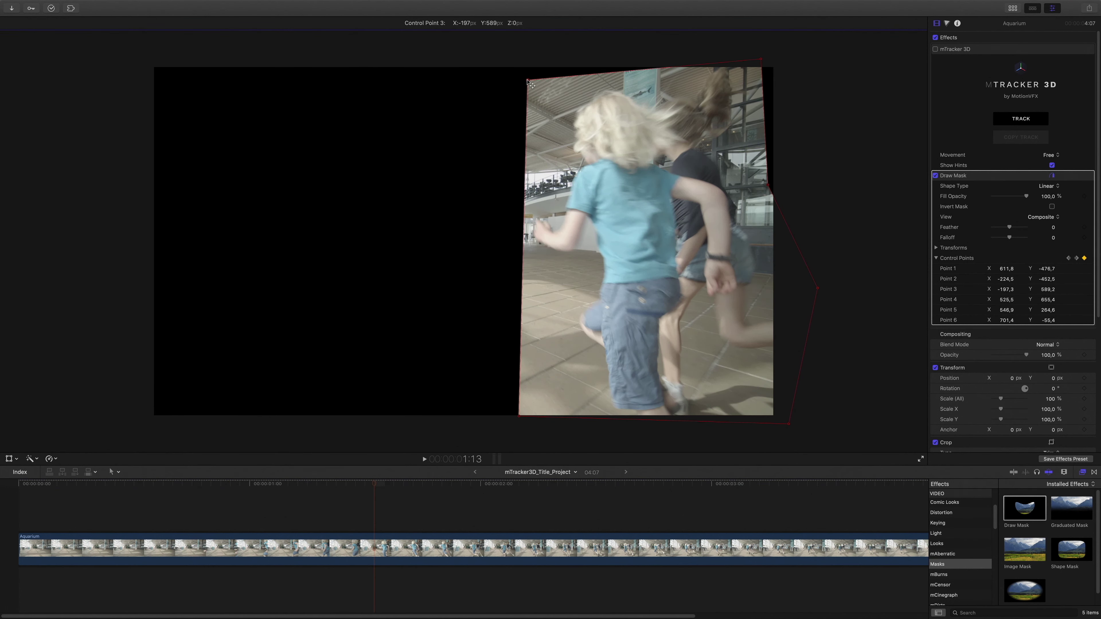
key("space")
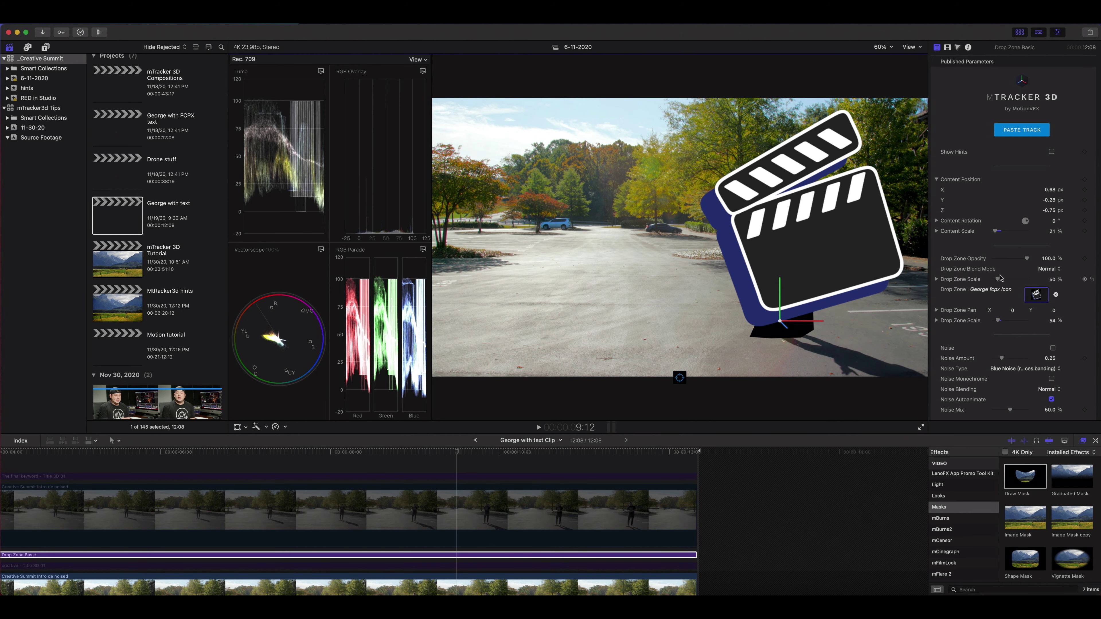
- Raise the clapboard's Content Scale from 21% to 31% and scrub back through the clip
left_click_drag(996, 232, 1049, 199)
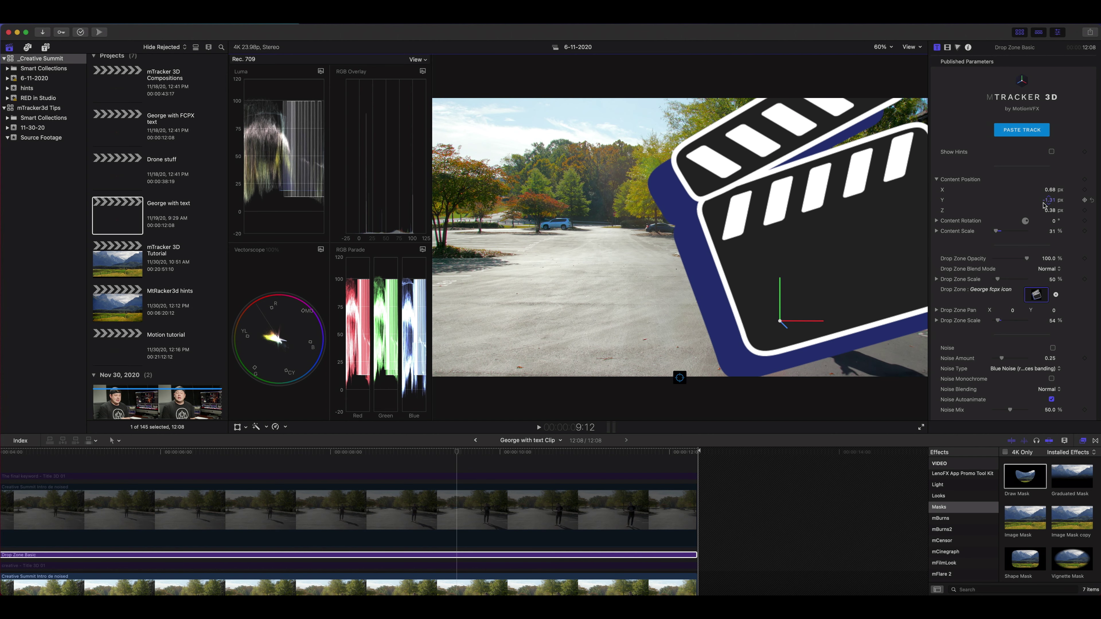
left_click_drag(493, 450, 511, 498)
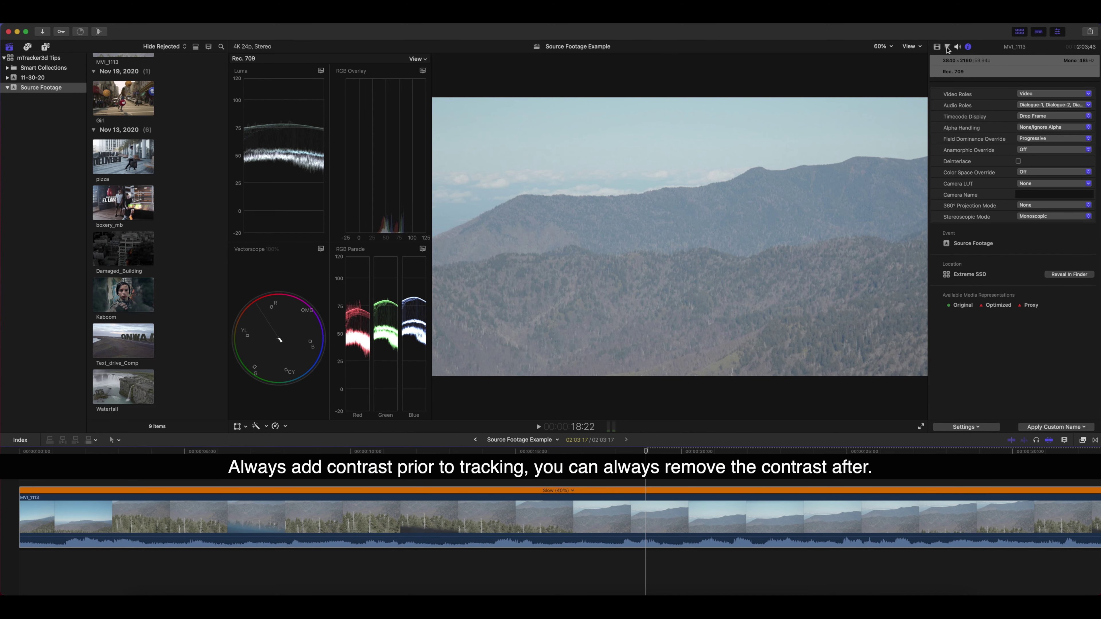
- Set the mountain clip's Midtones to -99% and Highlights to 41%, then enable Motion's Contrast layer
left_click(947, 47)
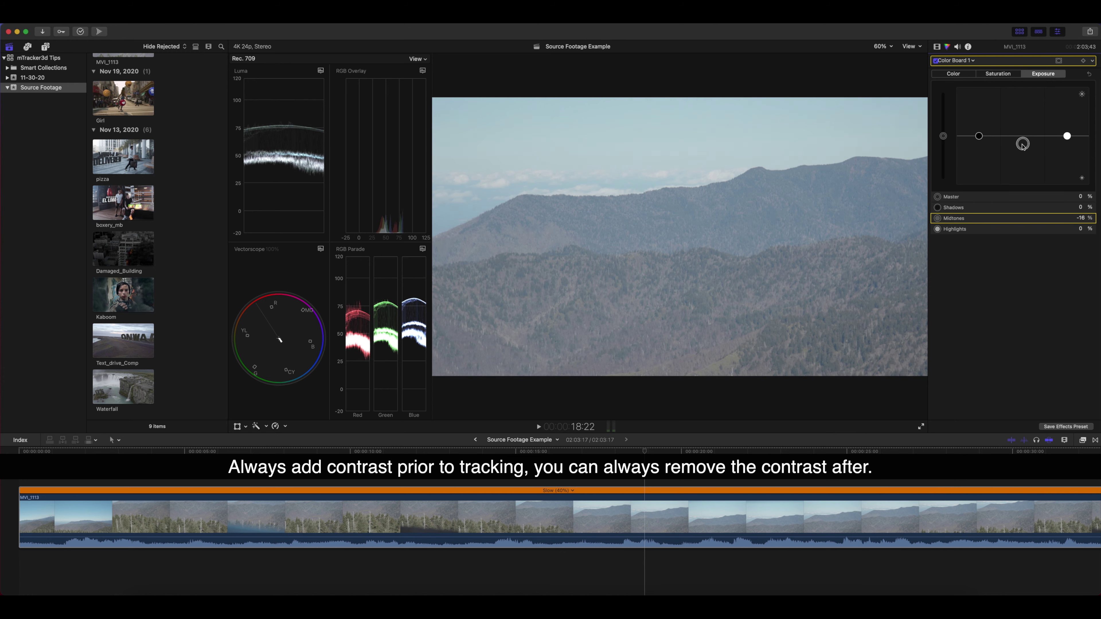
left_click_drag(1022, 145, 1023, 184)
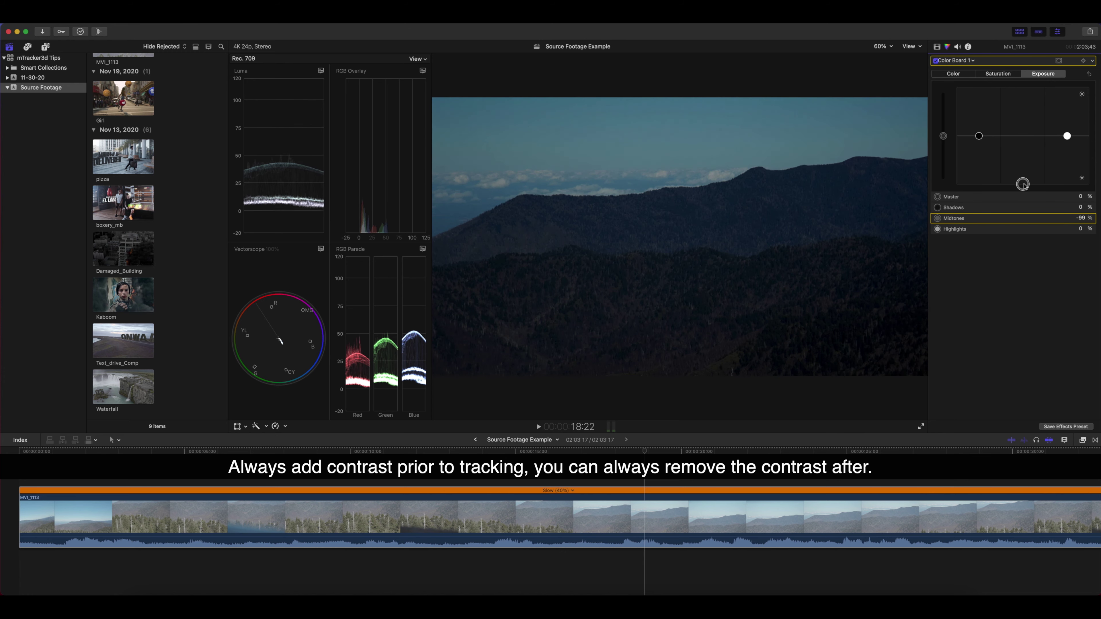
left_click_drag(1067, 135, 1064, 115)
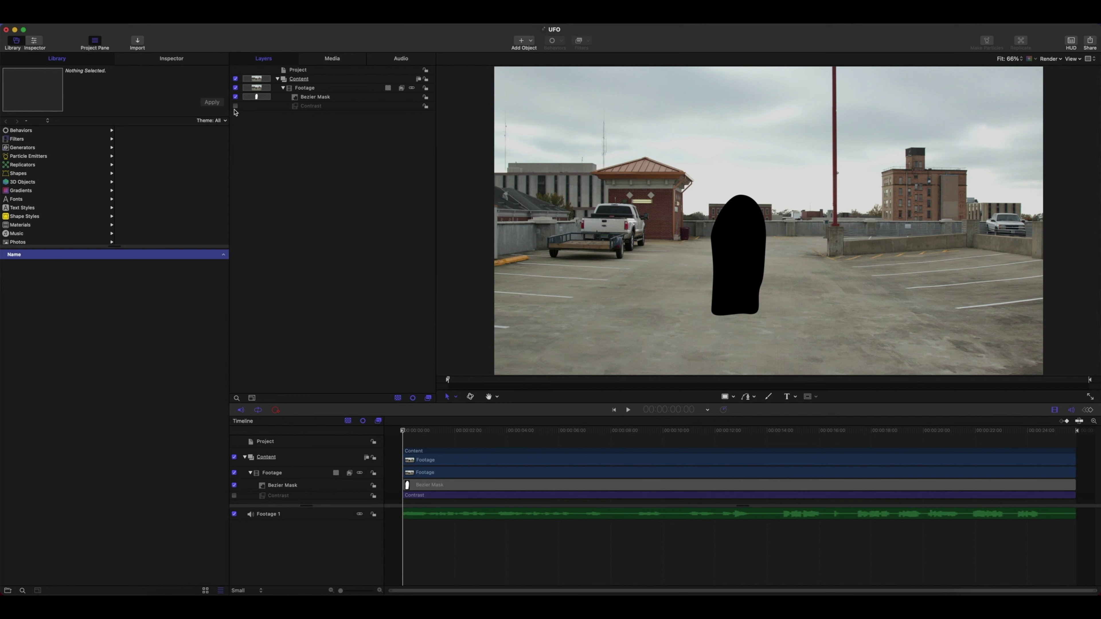
left_click(234, 106)
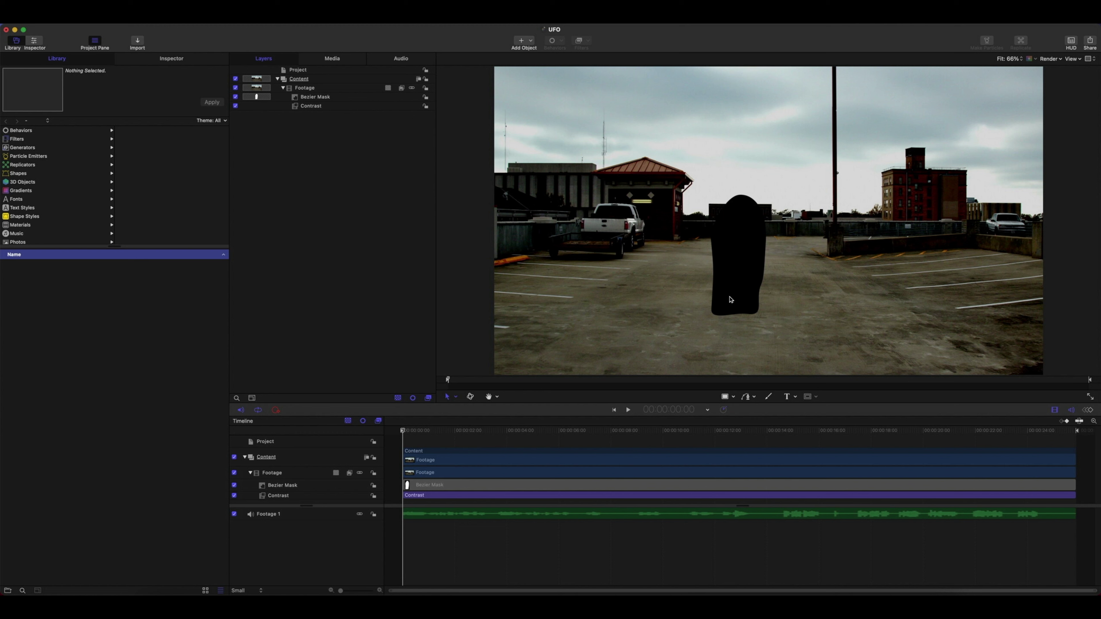
left_click(235, 106)
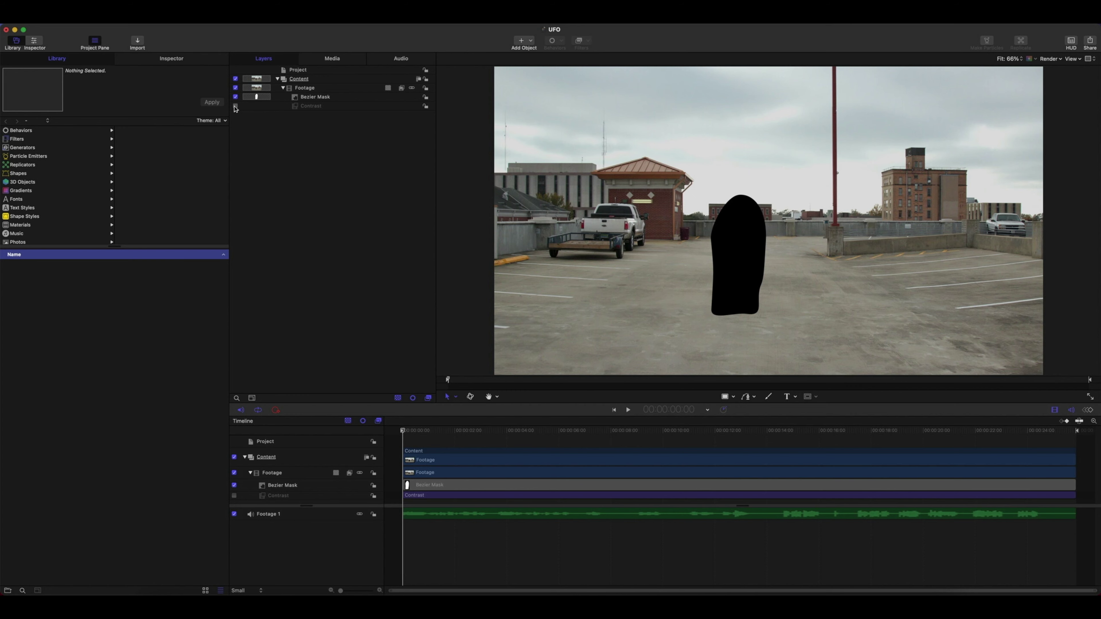
left_click(235, 105)
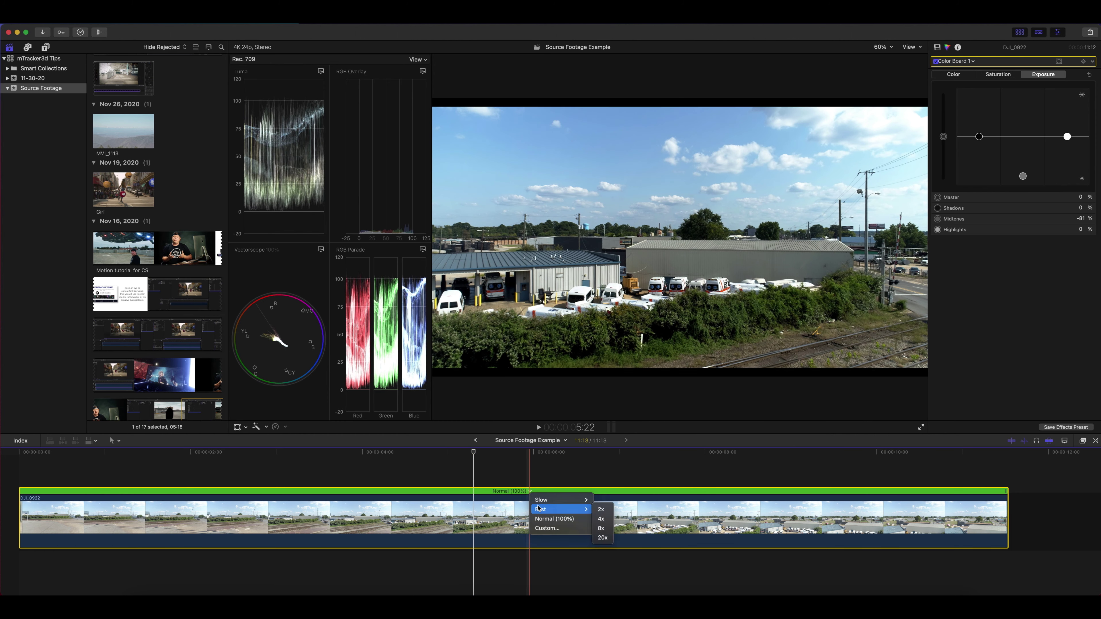
- Set DJI_0922 to Reverse Normal (-100%) custom speed and play it backwards
left_click(540, 528)
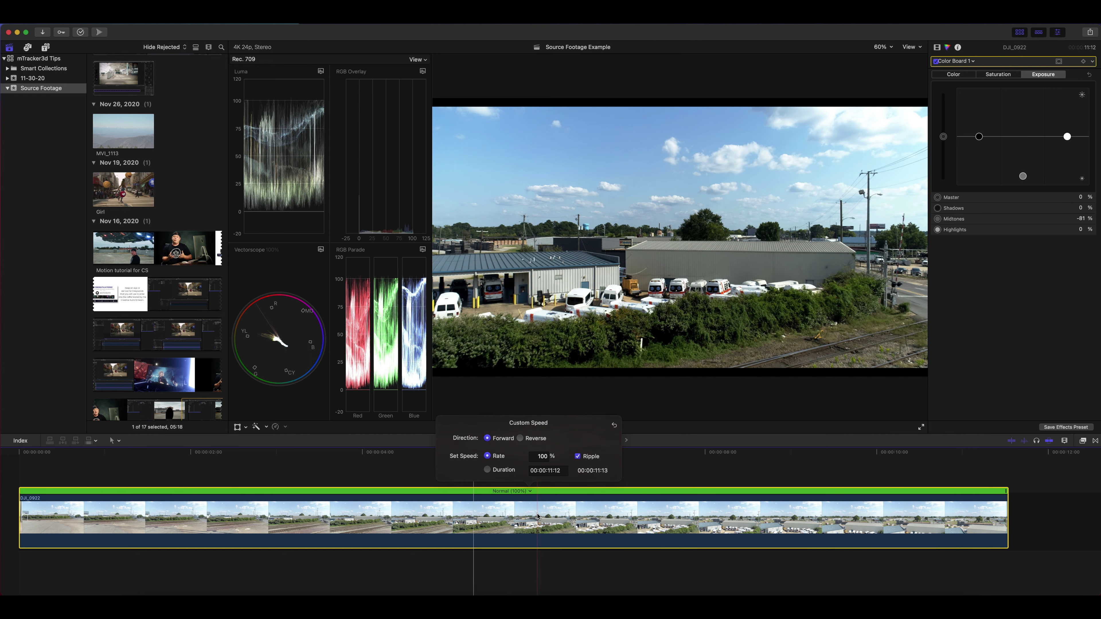
left_click(521, 438)
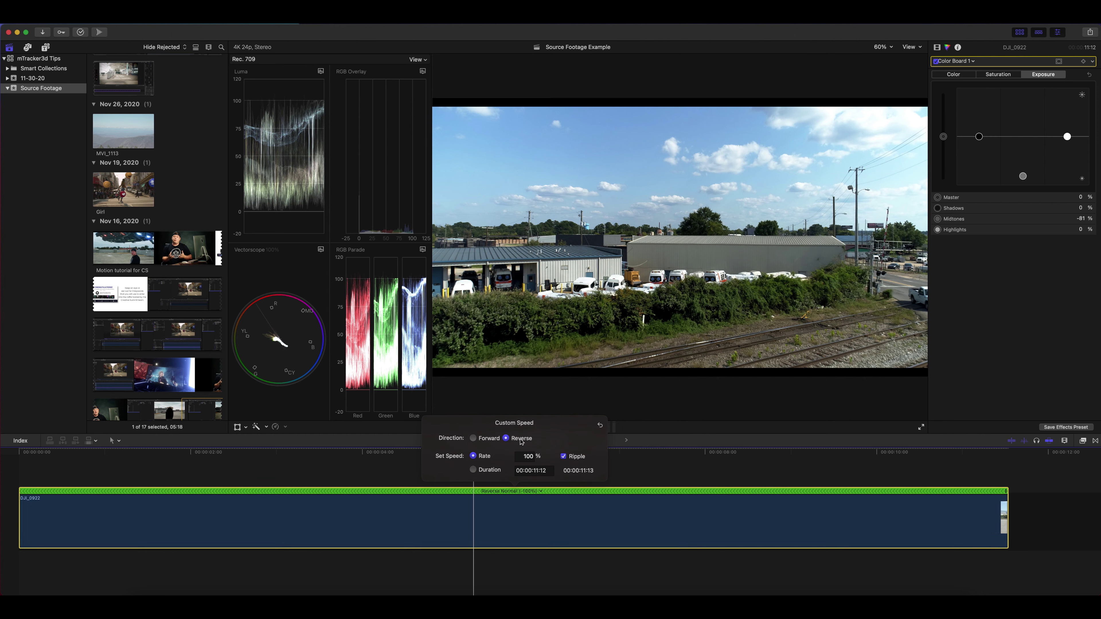
left_click(412, 475)
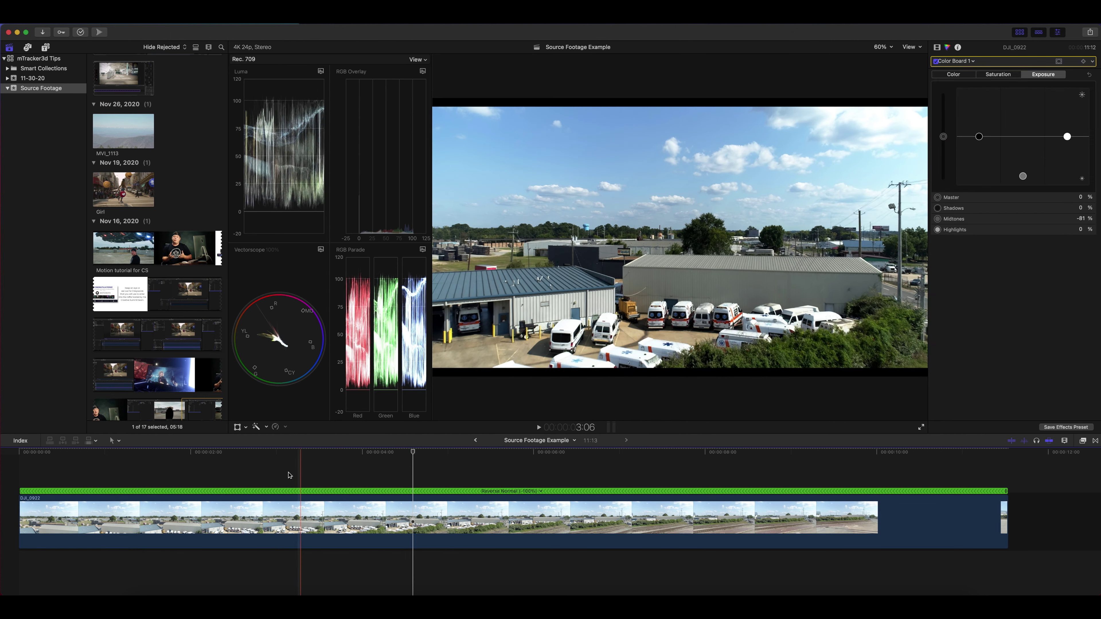
key("space")
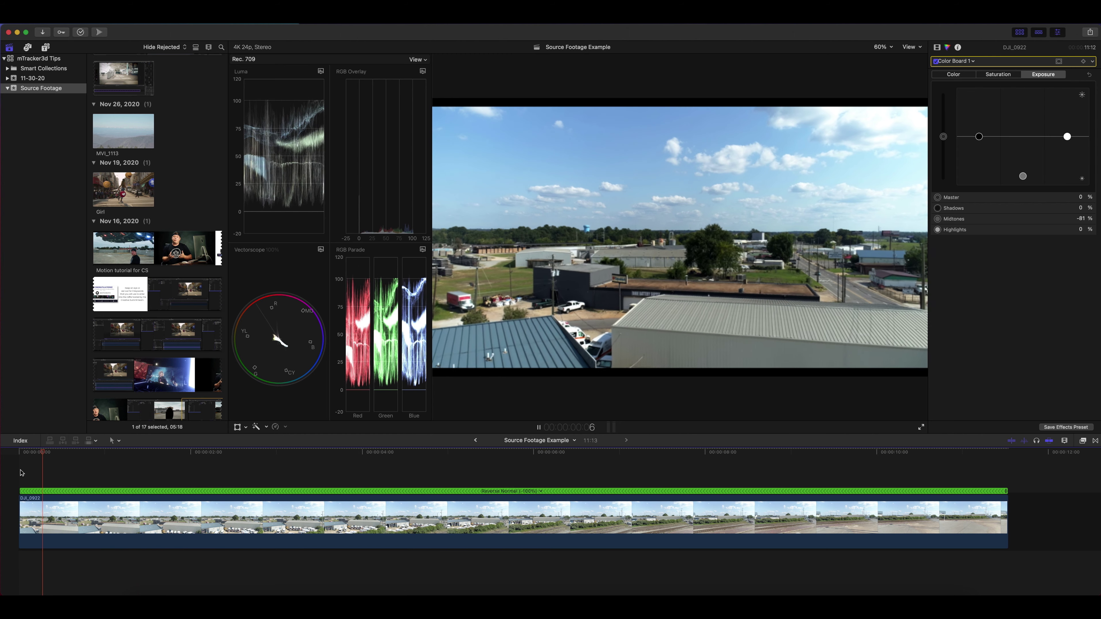